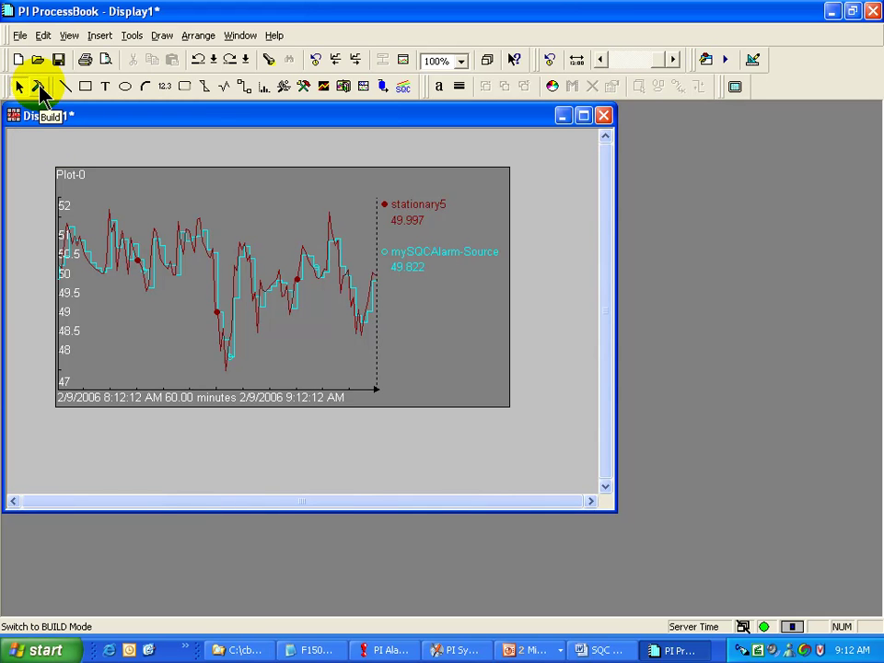
# Switch Display1 to build mode before marking a zoom area on the trend.
pyautogui.click(38, 87)
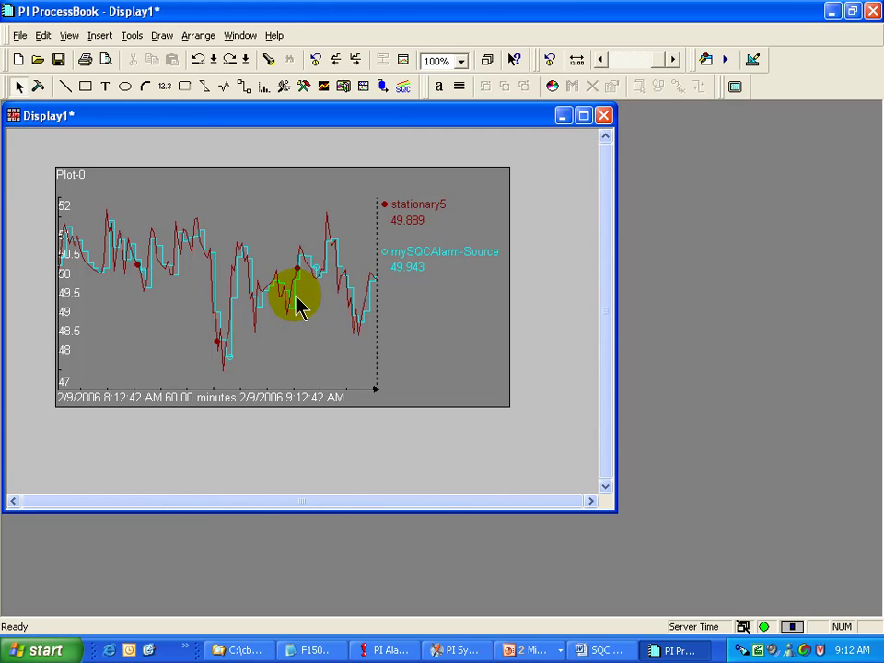
# Drag across the trend to zoom it to 8:28:19–8:37:17 AM, about 8.97 minutes.
pyautogui.moveTo(142, 214); pyautogui.dragTo(190, 317)
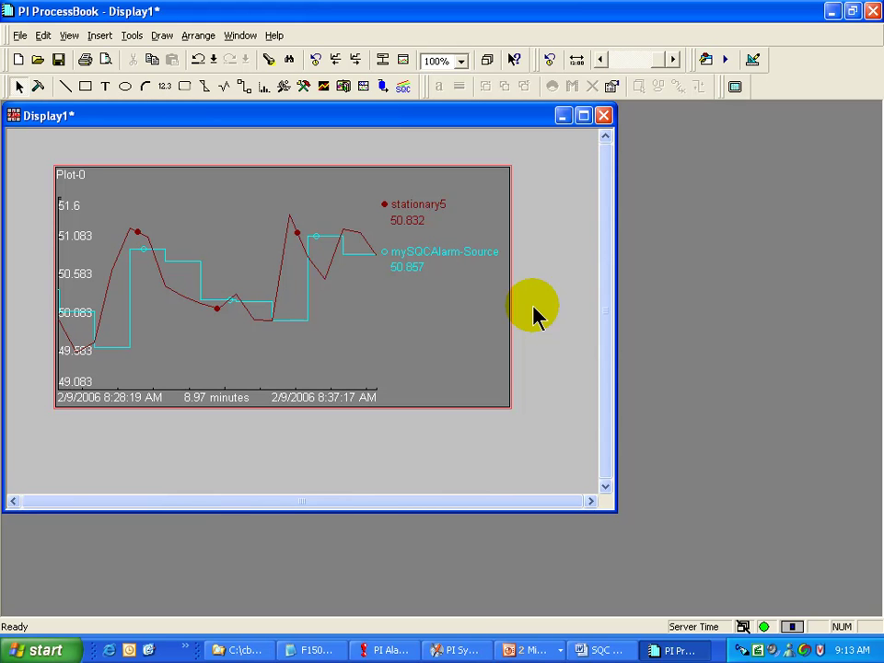
# Switch to PI SMT and open the mySQCAlarm SQC alarm for editing.
pyautogui.hotkey('alt', 'Tab')
pyautogui.press('Tab')
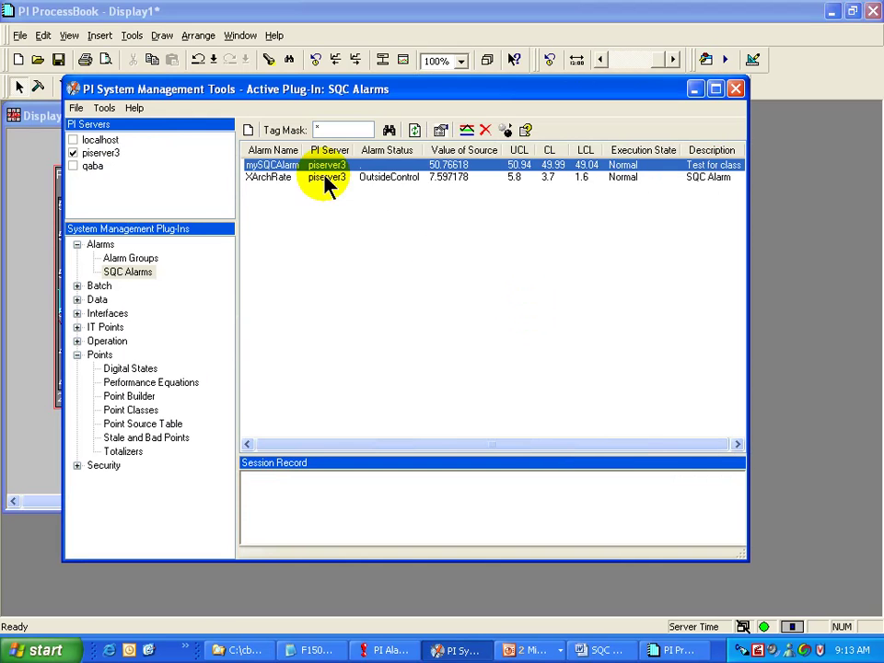
pyautogui.click(279, 171)
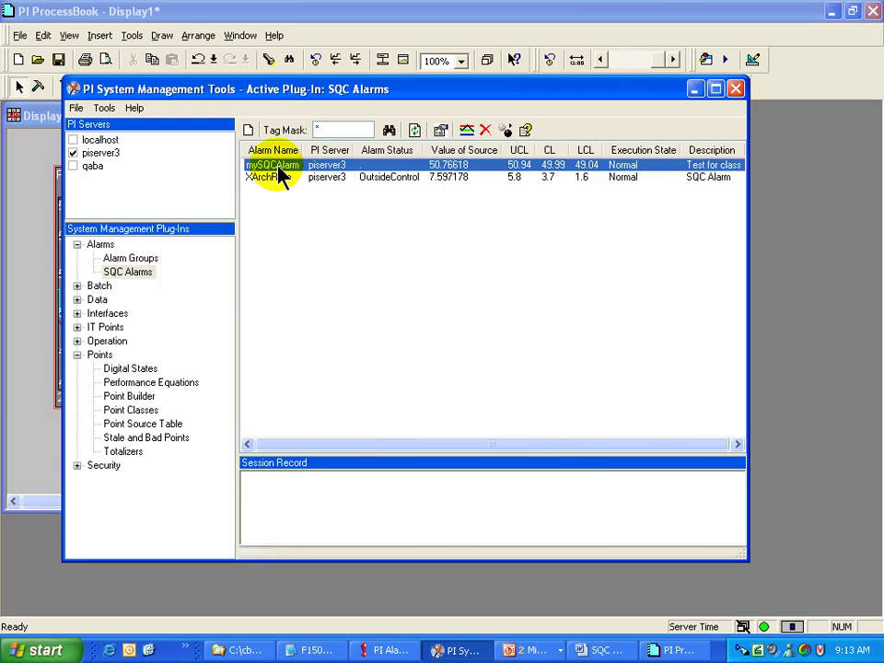
pyautogui.doubleClick(278, 172)
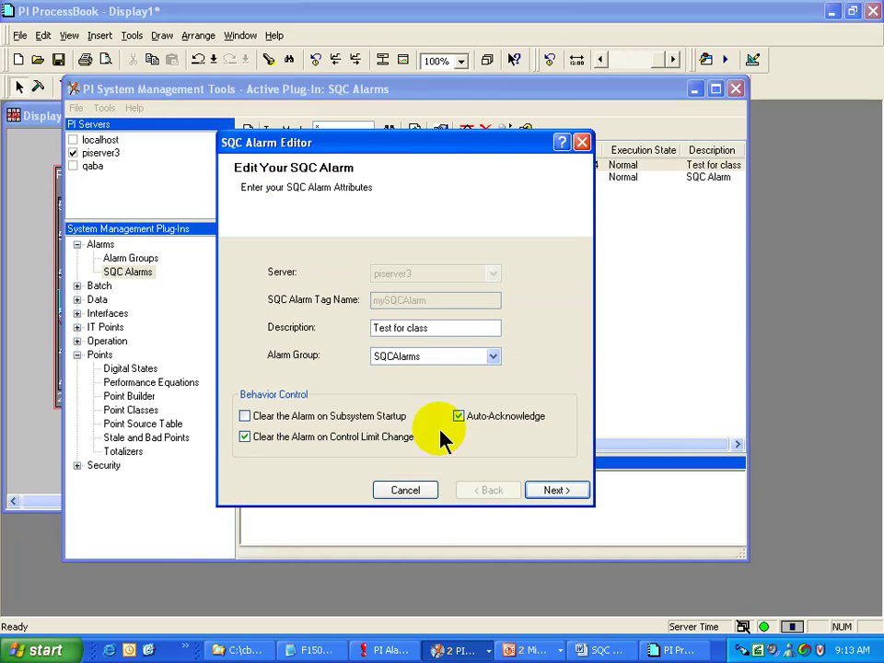
# Go to the chart type page and highlight mySQCAlarm in the source tag mySQCAlarm-Source.
pyautogui.click(555, 490)
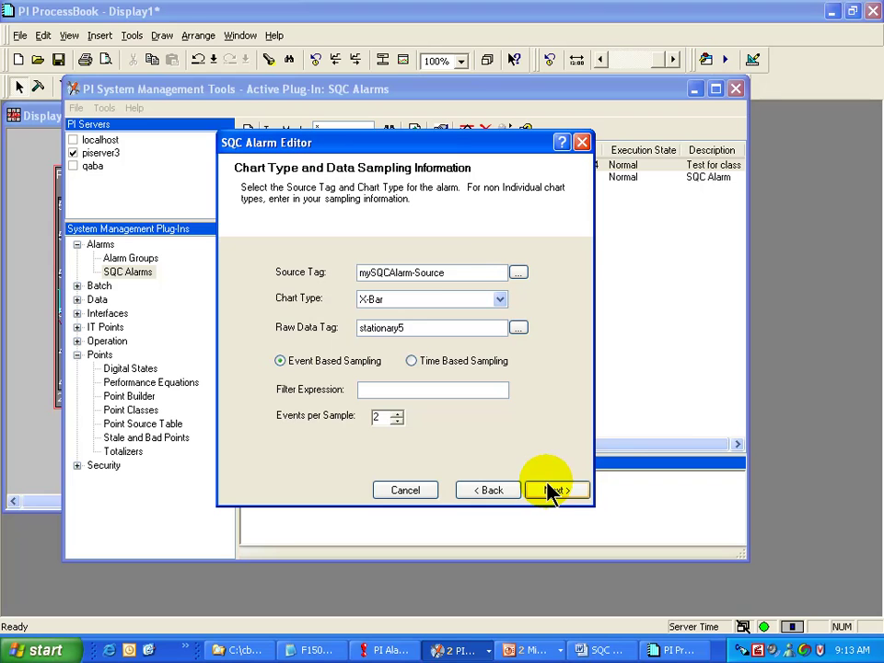
pyautogui.click(414, 273)
pyautogui.write('-')
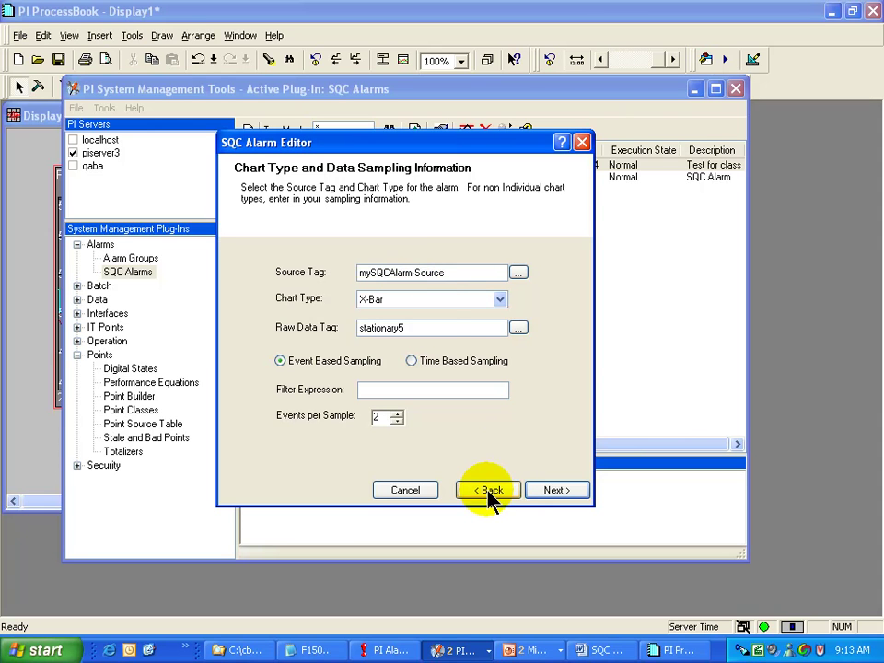
pyautogui.doubleClick(374, 274)
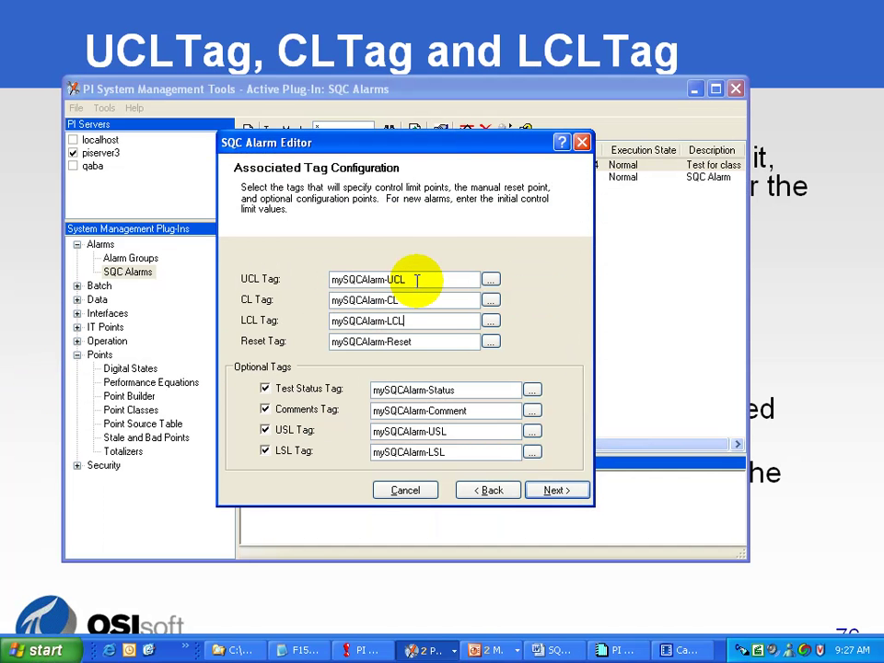
# Return to the associated tags page, browse for a UCL tag, then cancel the Tag Search.
pyautogui.click(419, 279)
pyautogui.click(430, 321)
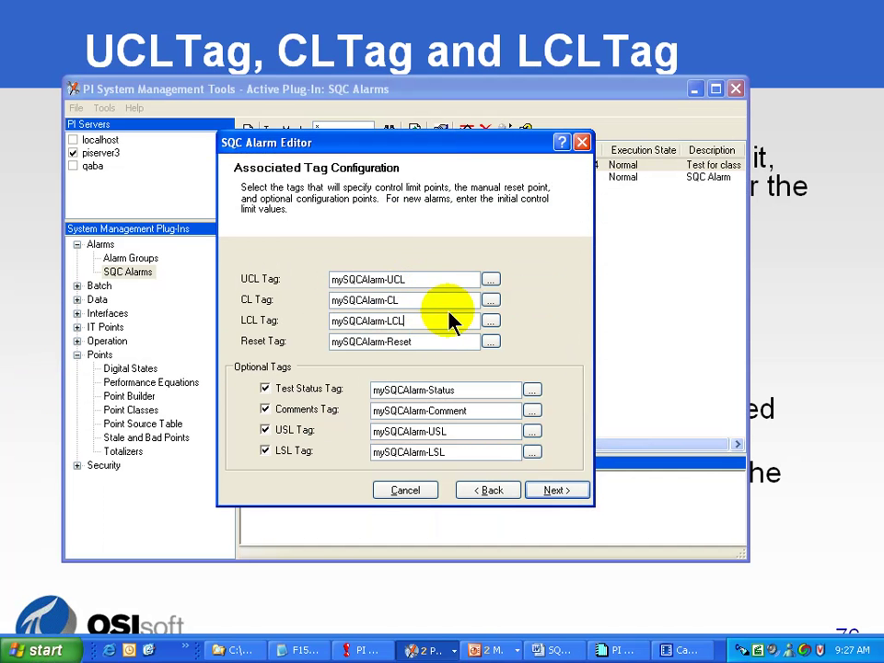
pyautogui.click(491, 282)
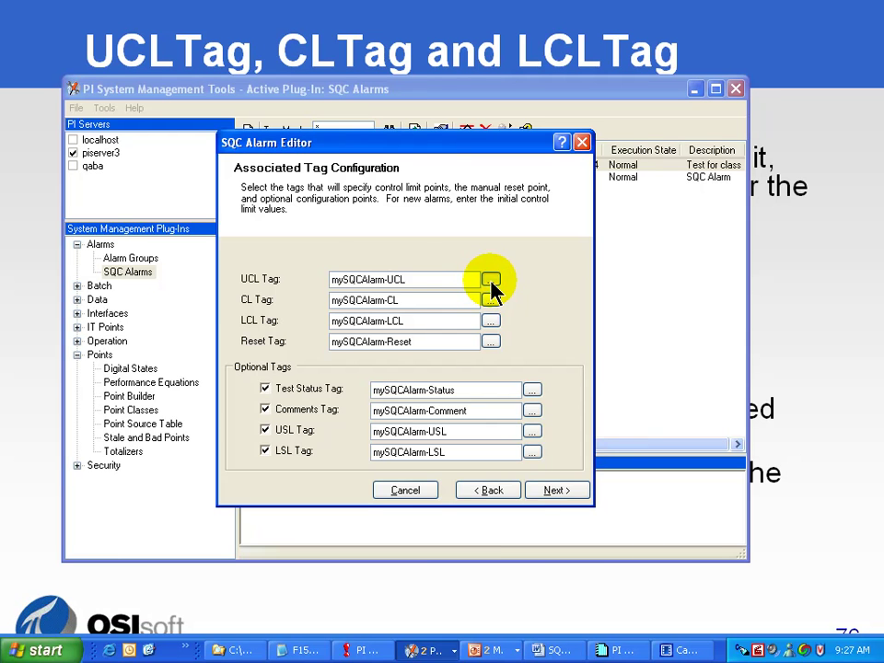
pyautogui.click(604, 488)
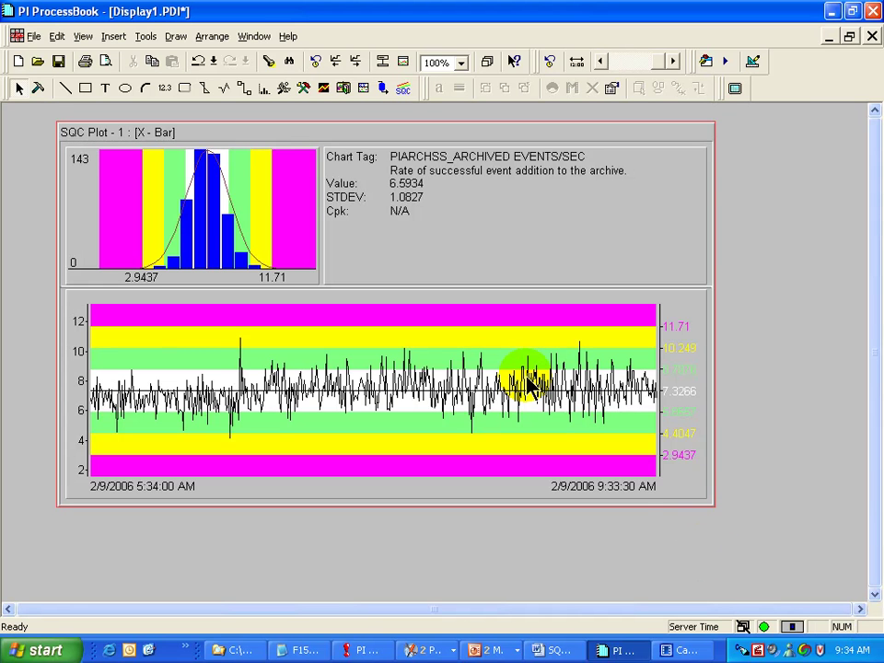
pyautogui.click(479, 343)
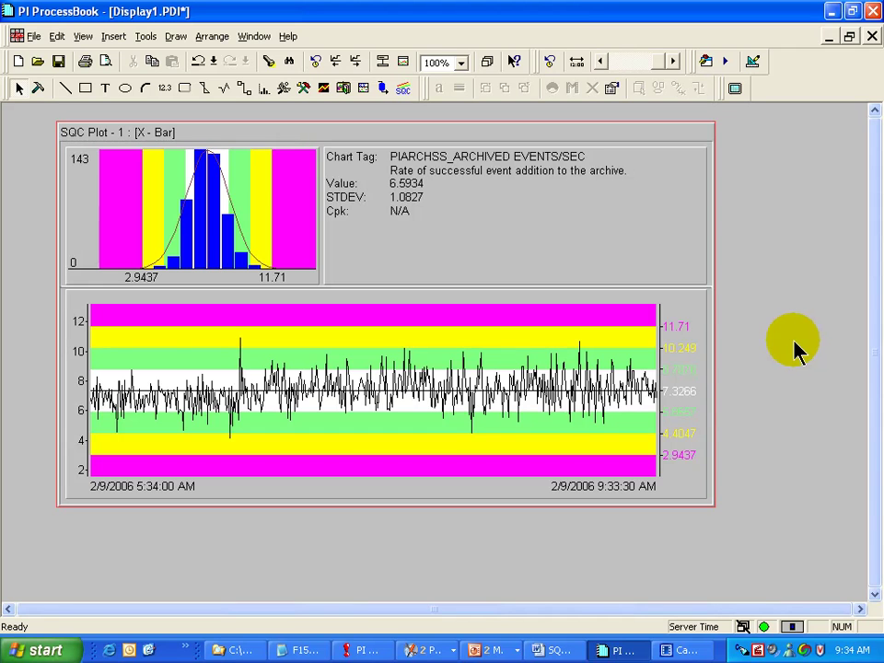
pyautogui.click(86, 334)
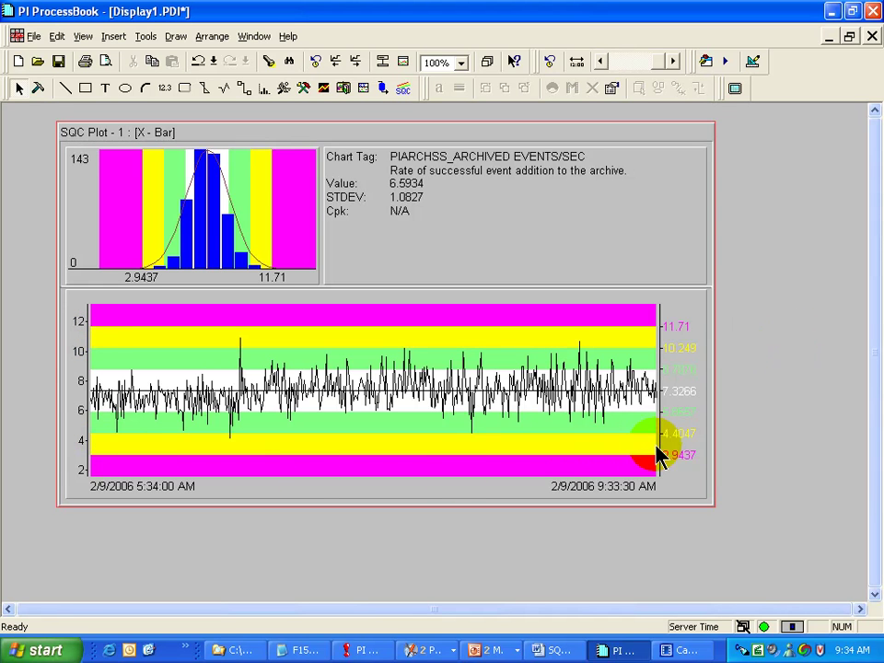
pyautogui.click(566, 460)
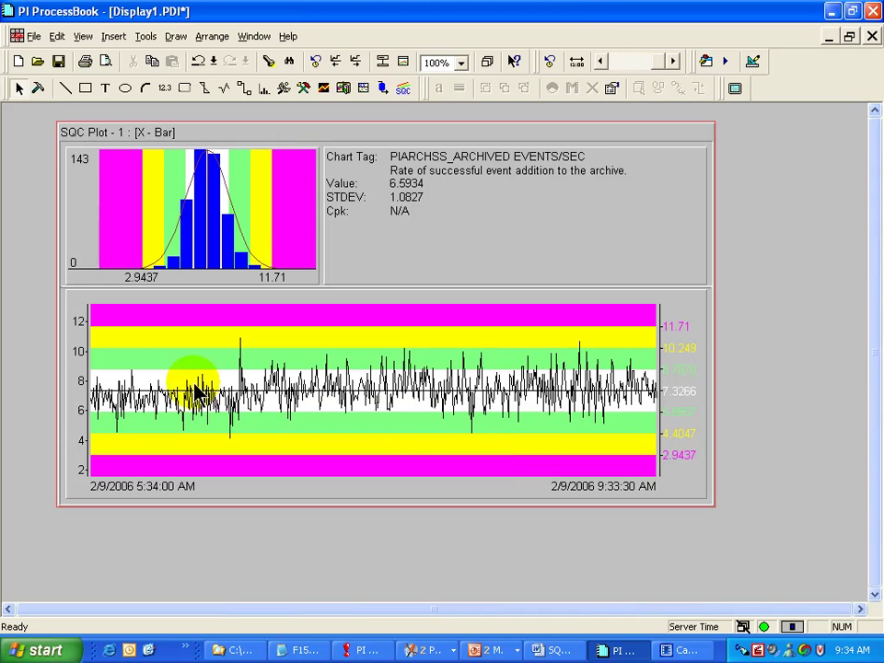
pyautogui.click(103, 326)
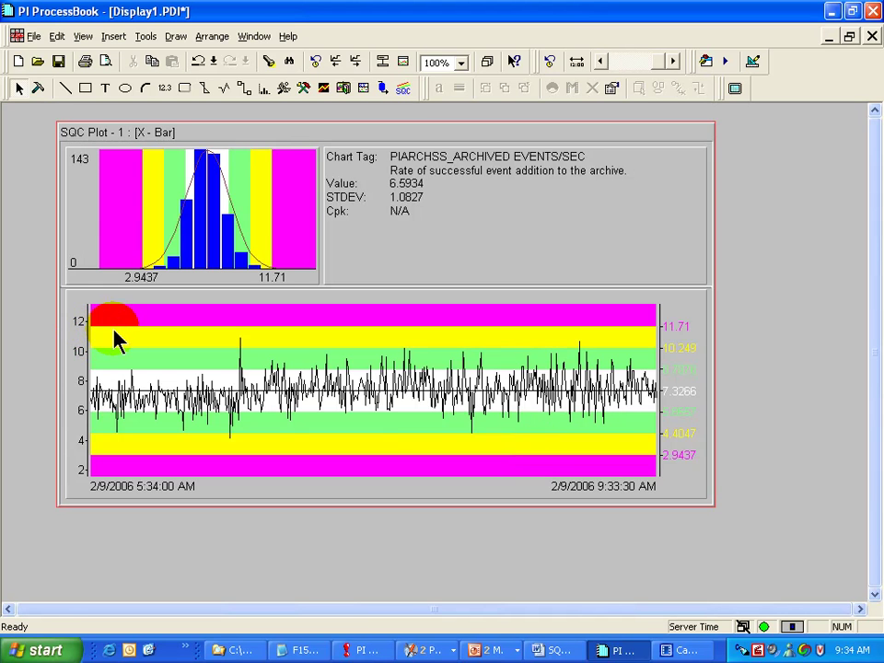
# Open the X-Bar plot's Control Limits details: UCL 11.71, CL 7.3266, LCL 2.9437.
pyautogui.click(102, 224)
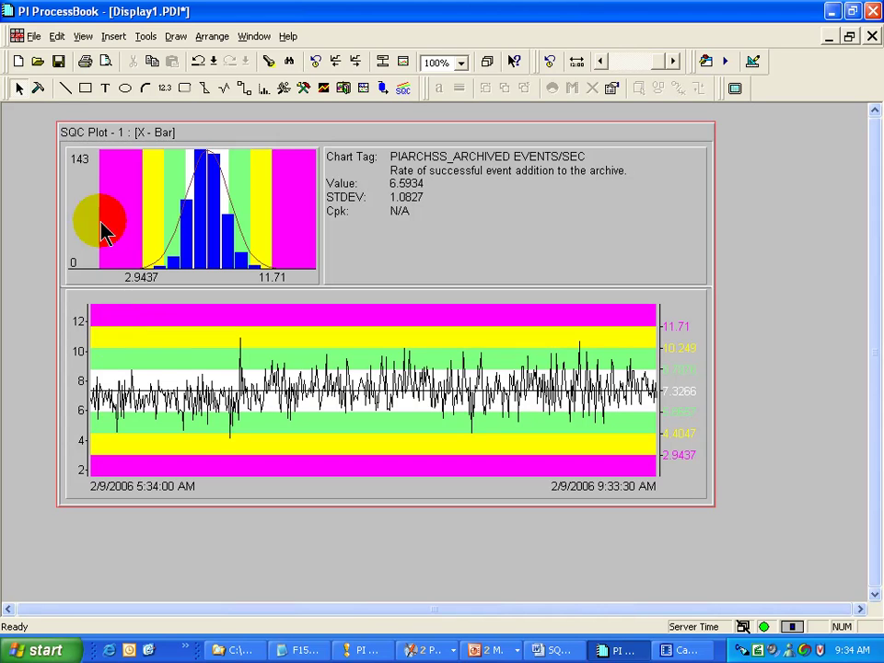
pyautogui.doubleClick(79, 134)
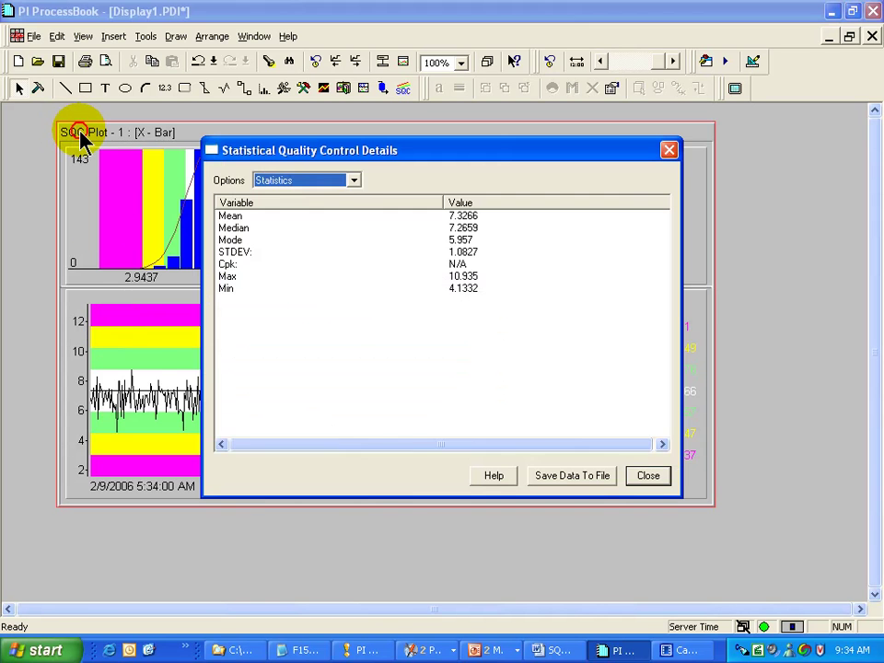
pyautogui.click(353, 180)
pyautogui.click(286, 231)
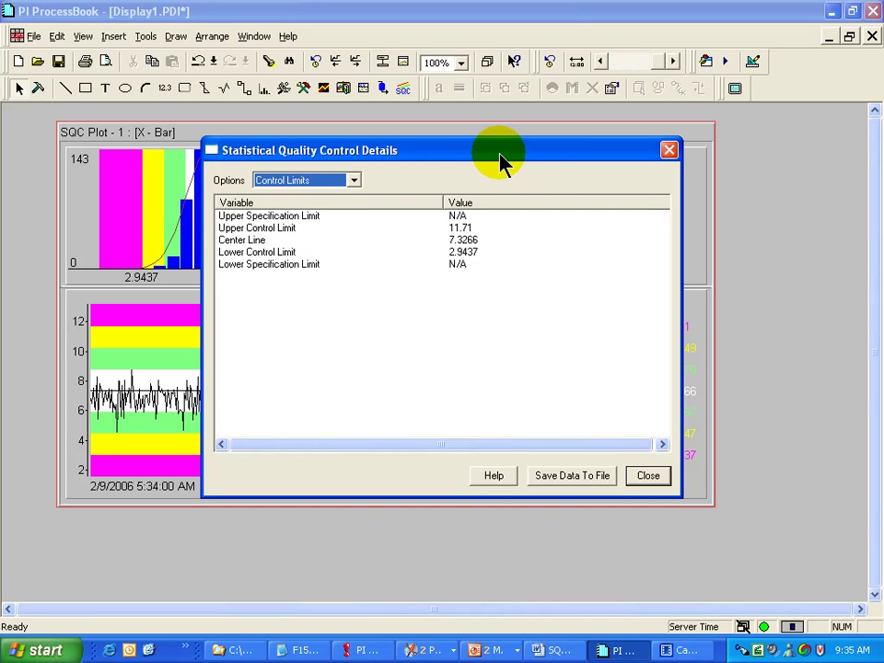
pyautogui.click(467, 228)
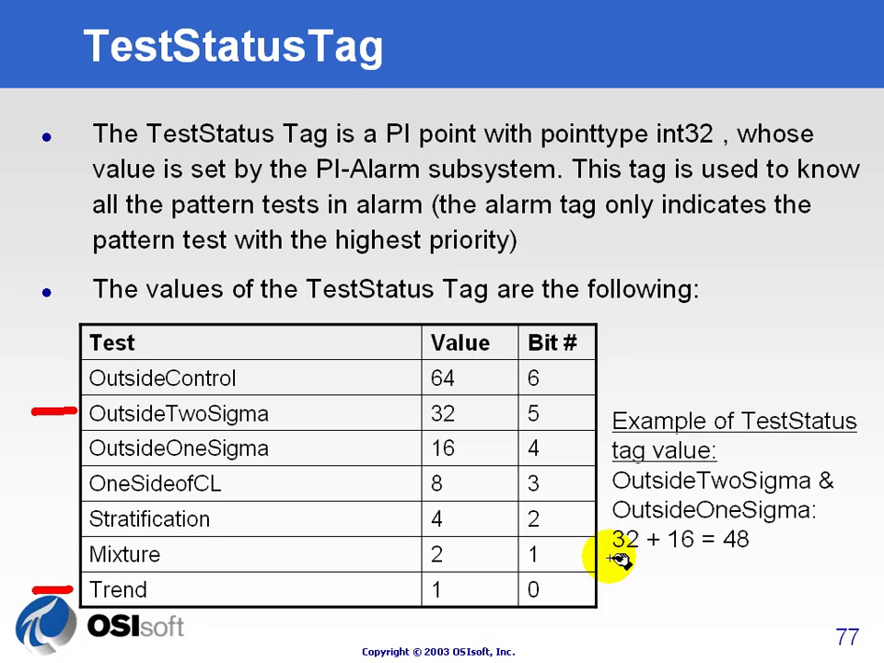
# Underline the 32 + 16 = 48 example in ink and return to the normal pointer.
pyautogui.moveTo(610, 557); pyautogui.dragTo(721, 556)
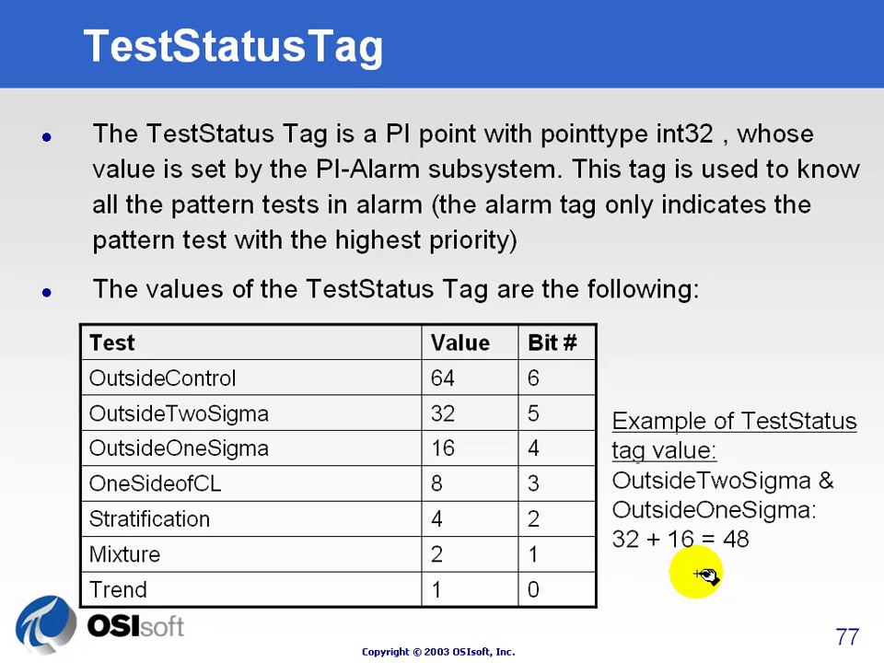
pyautogui.hotkey('ctrl', 'a')
# Bring up SQC Alarm Manager.doc and highlight the -33 (32 + 1) OutsideTwoSigma & Trend example.
pyautogui.hotkey('alt', 'Tab')
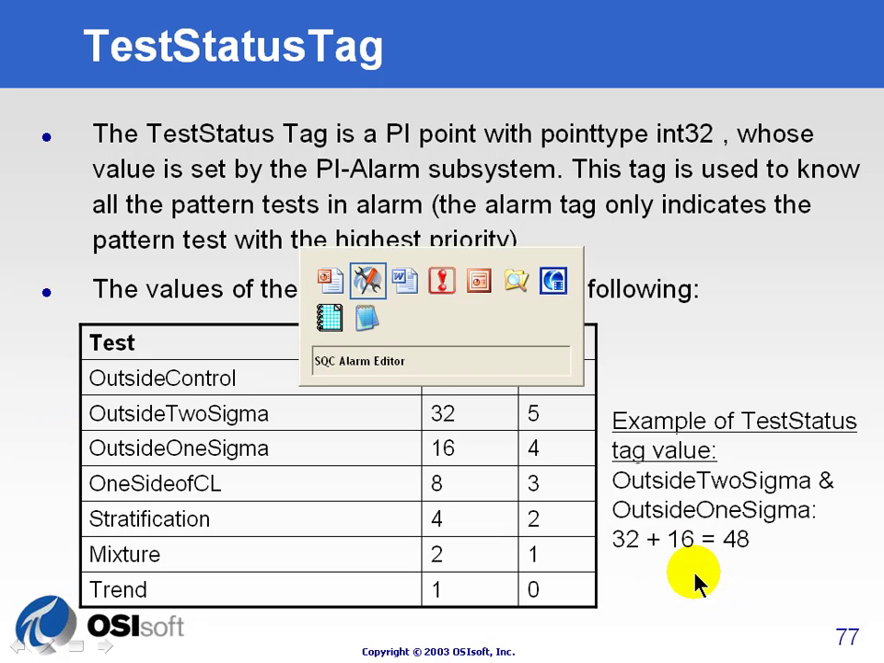
pyautogui.hotkey('alt', 'Tab')
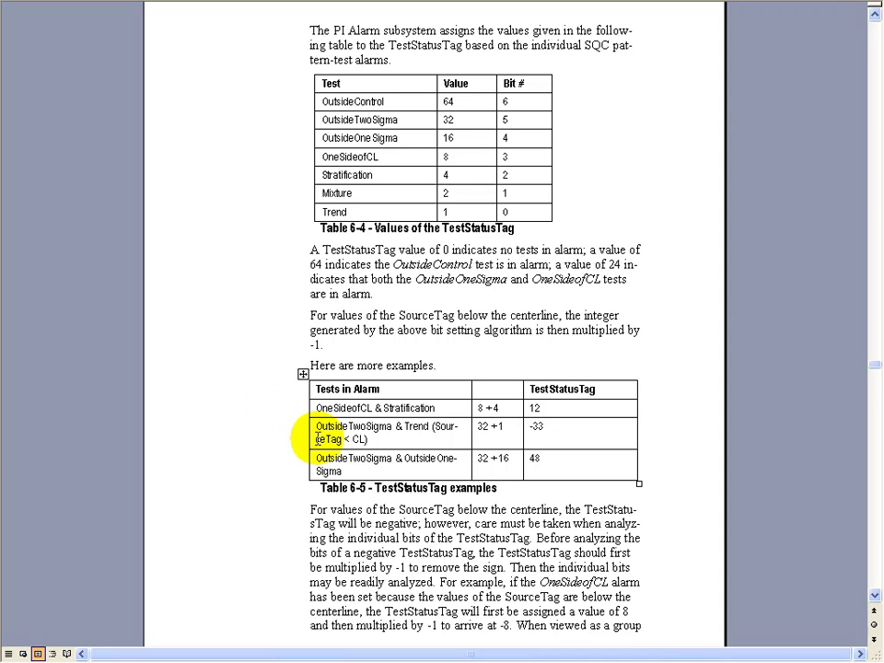
pyautogui.click(310, 433)
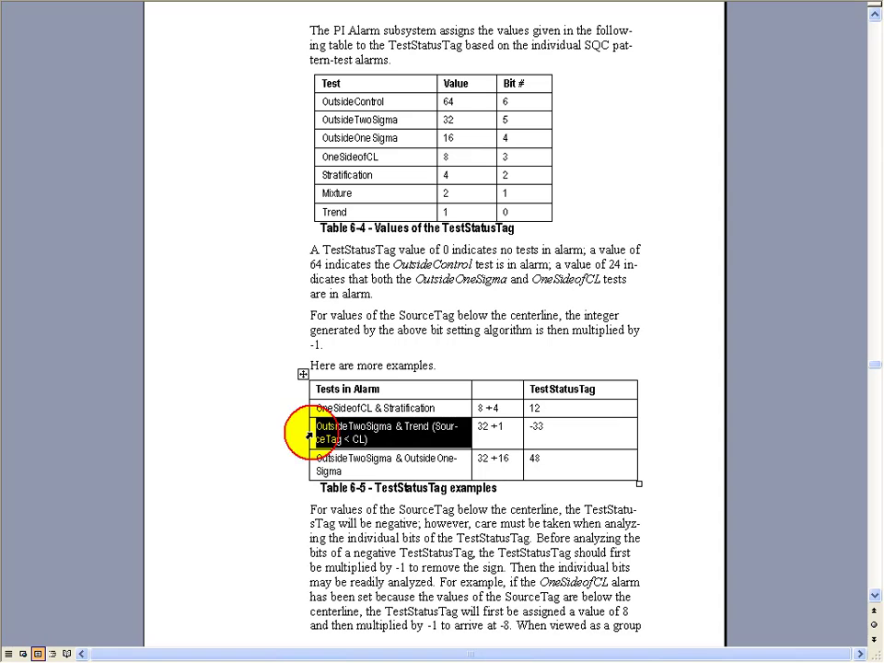
pyautogui.click(405, 439)
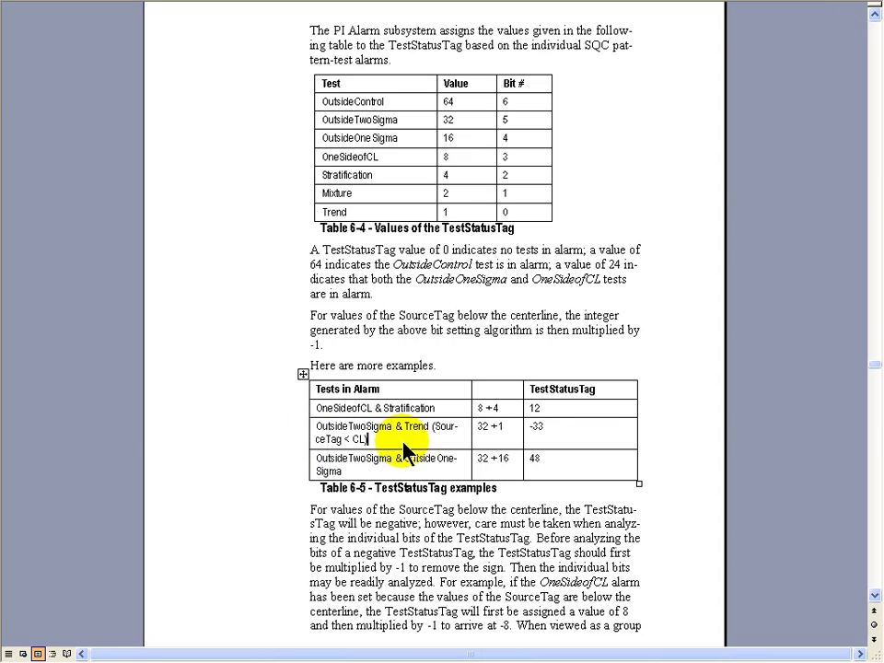
pyautogui.click(526, 429)
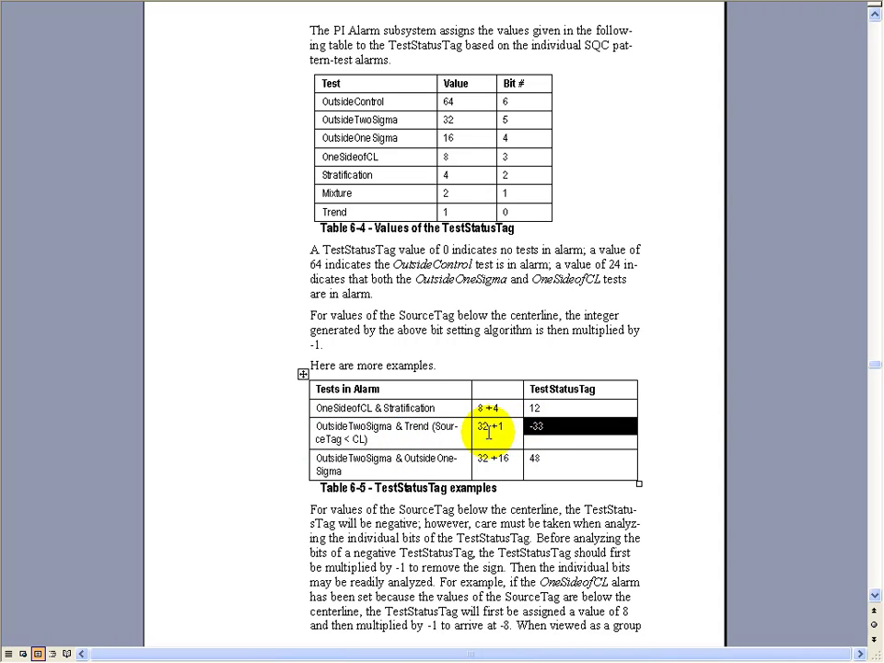
pyautogui.click(474, 430)
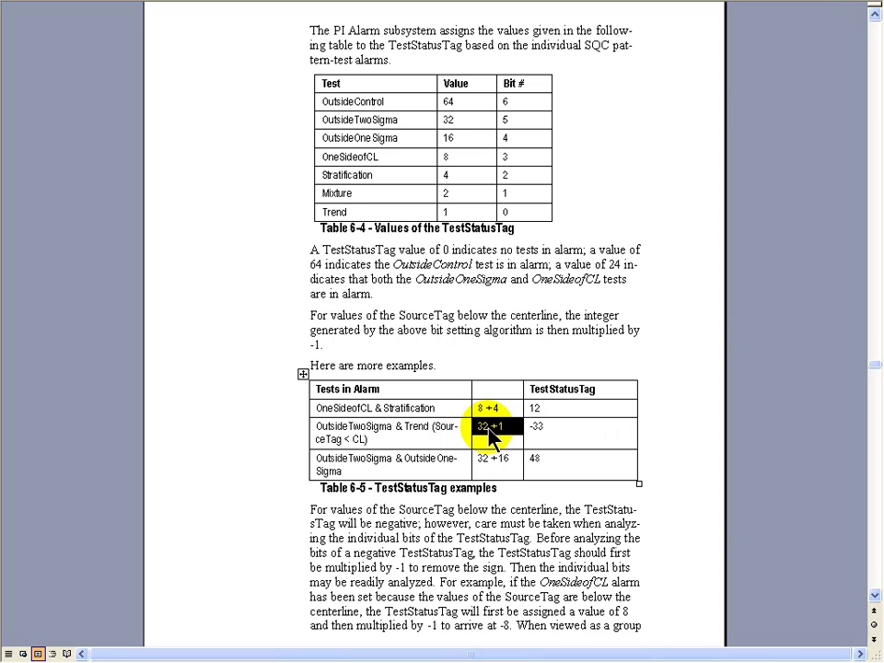
# Highlight the OutsideTwoSigma and Trend rows in the value table, then the -33 value again.
pyautogui.click(322, 118)
pyautogui.click(317, 212)
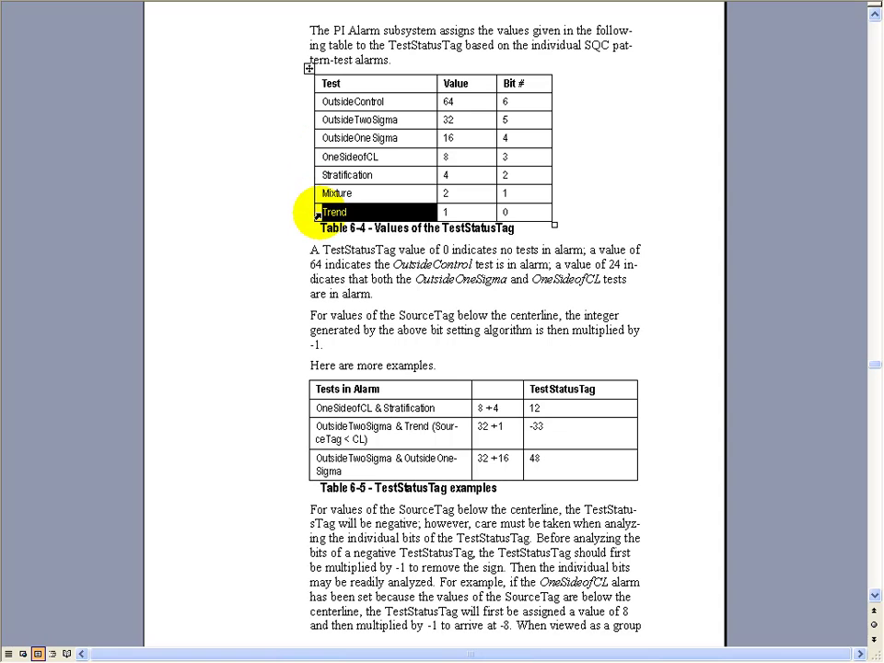
pyautogui.click(522, 436)
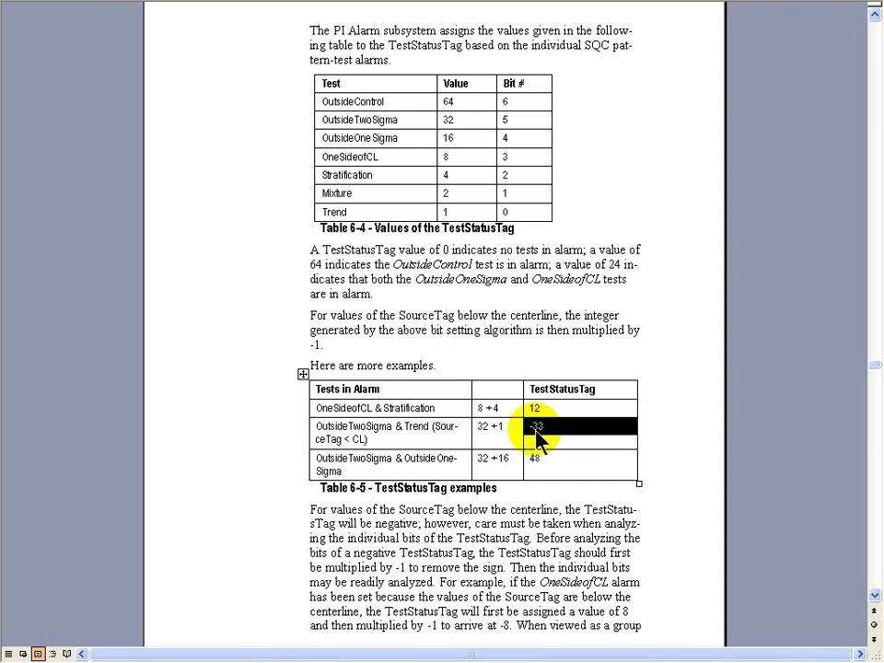
pyautogui.click(561, 430)
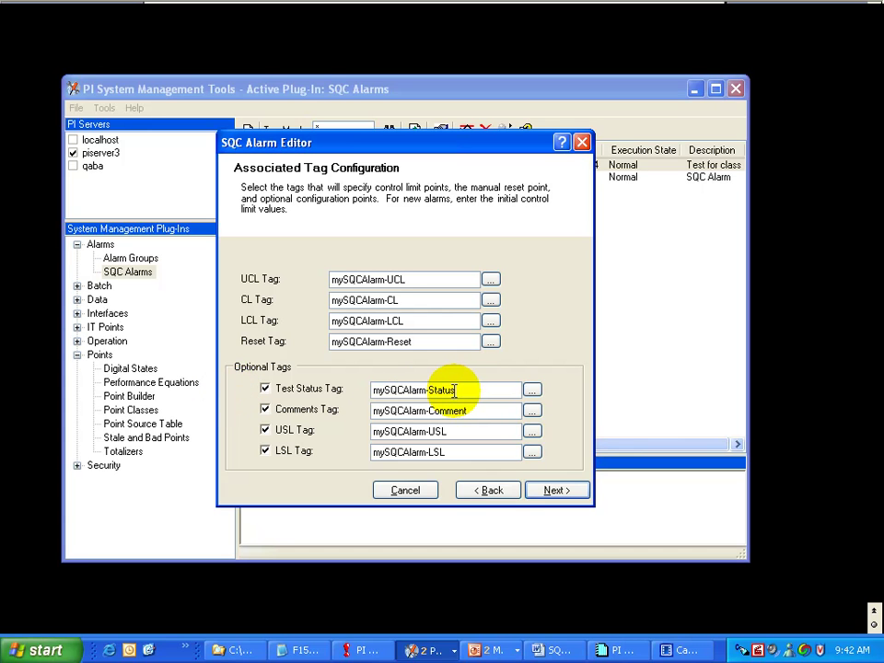
# Uncheck and recheck Test Status Tag so mySQCAlarm-Status stays enabled.
pyautogui.click(265, 390)
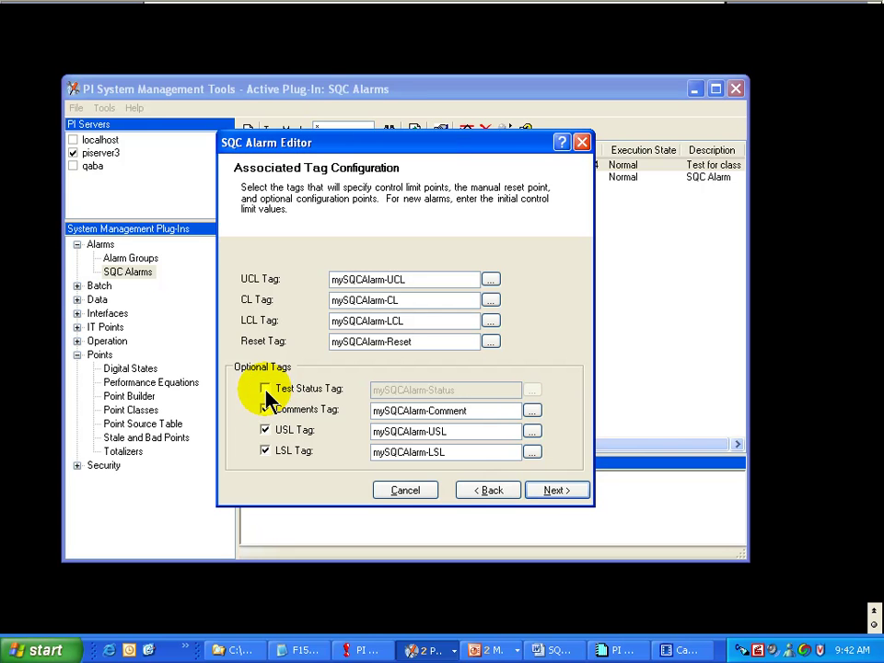
pyautogui.click(265, 389)
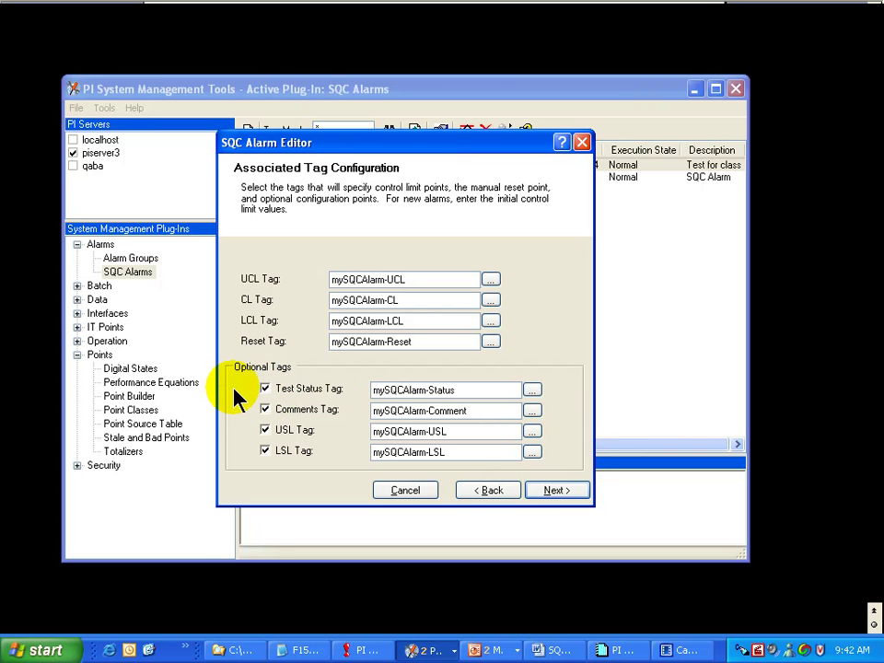